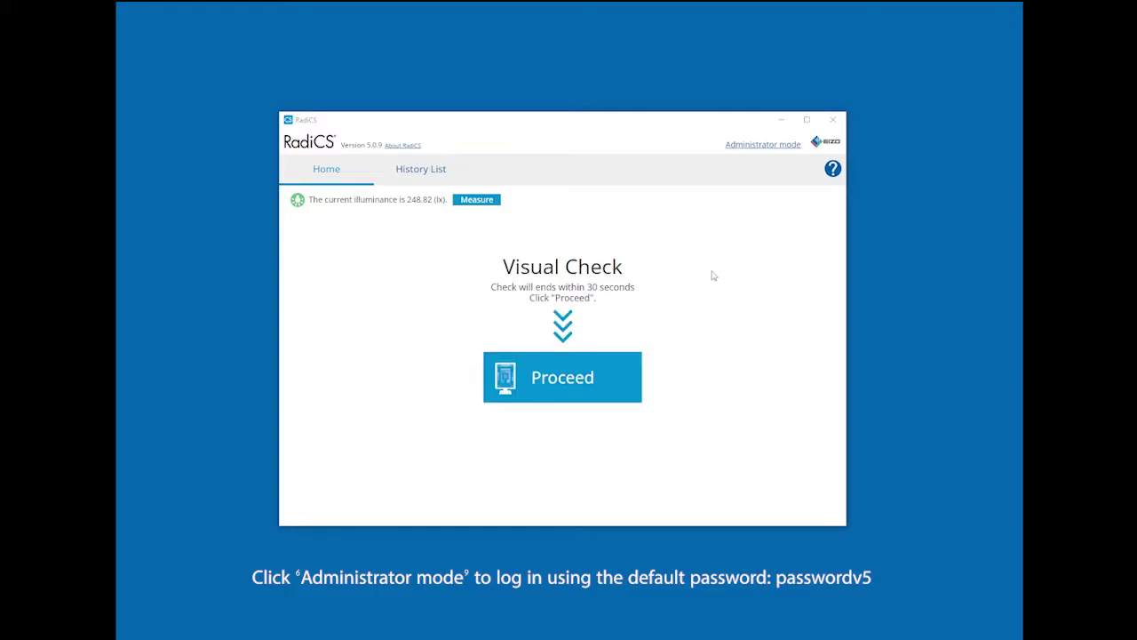
# Step: Log in to Administrator mode using the default administrator password
pyautogui.click(752, 146)
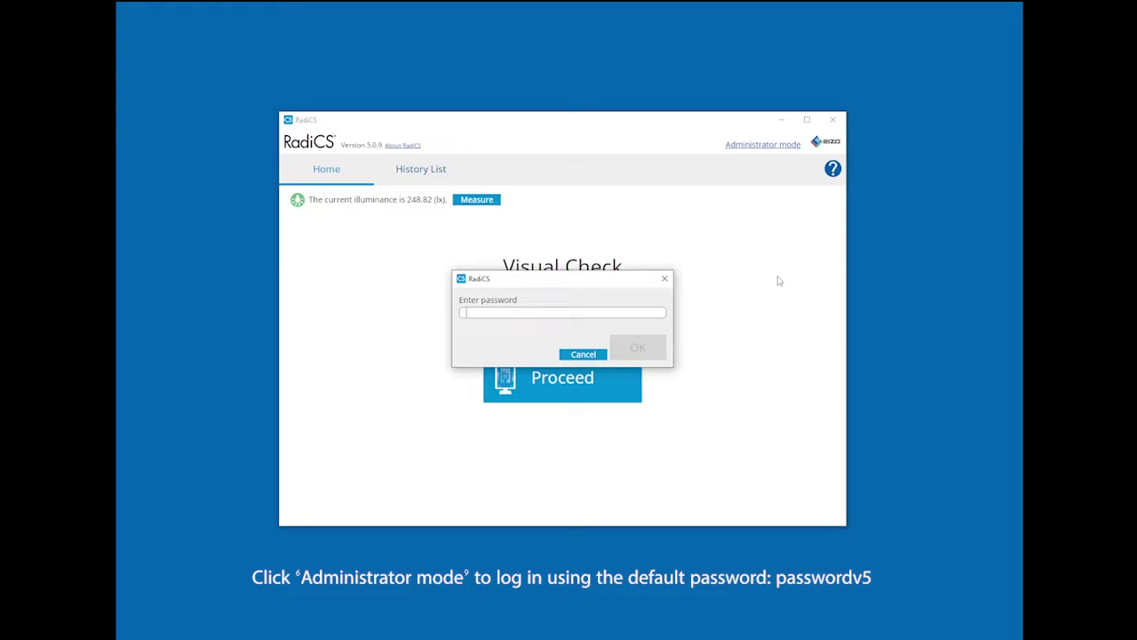
pyautogui.write('pa')
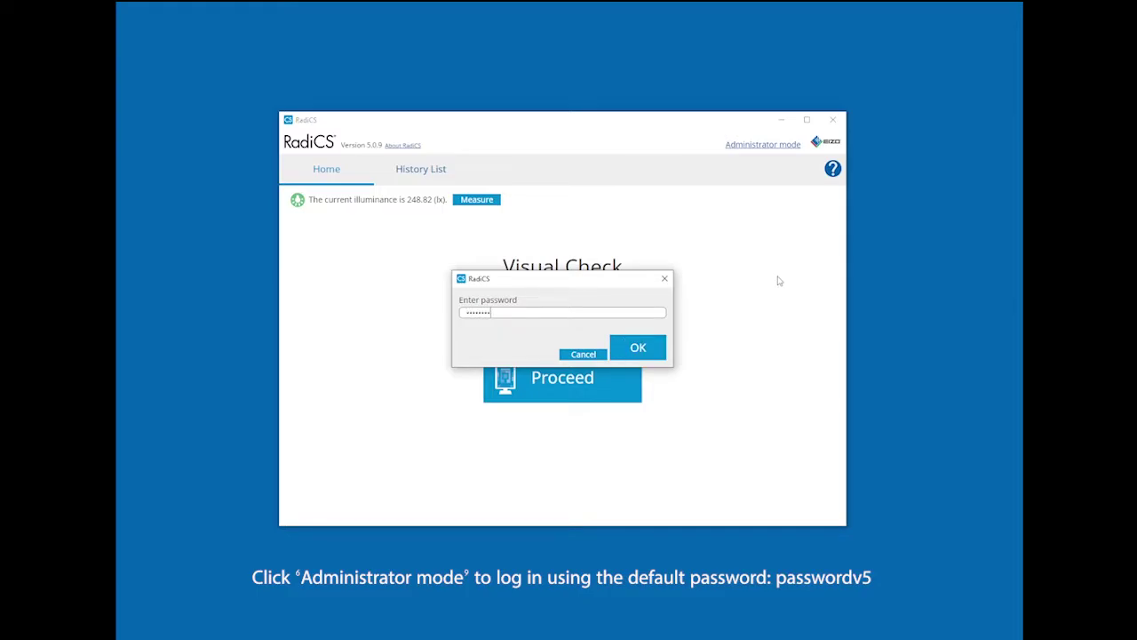
pyautogui.write('5')
pyautogui.press('Return')
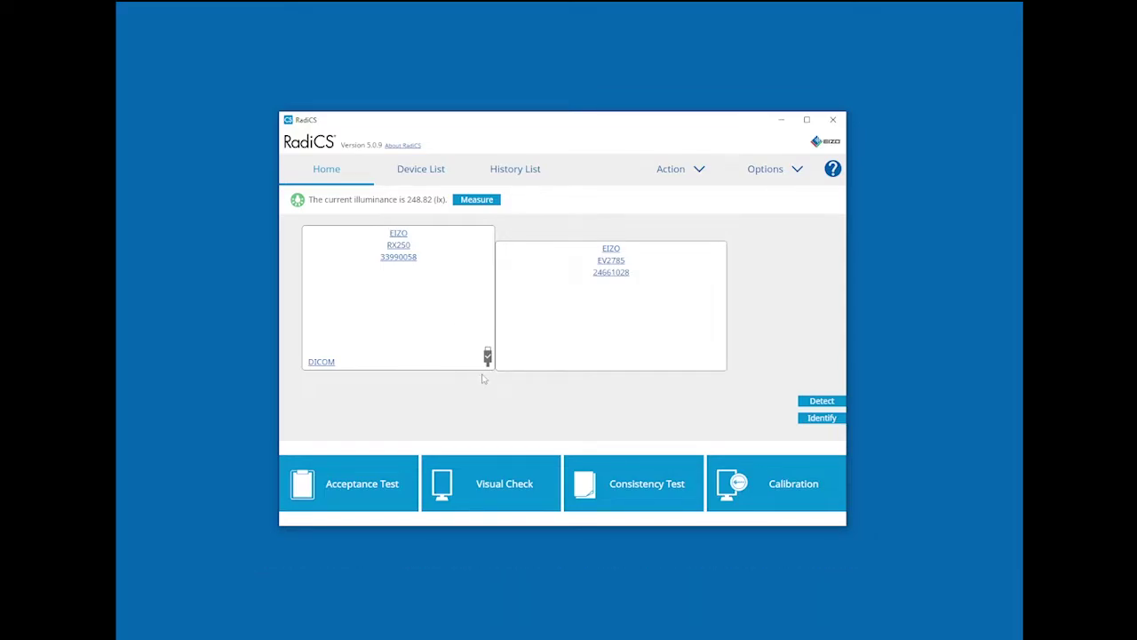
pyautogui.moveTo(487, 357)
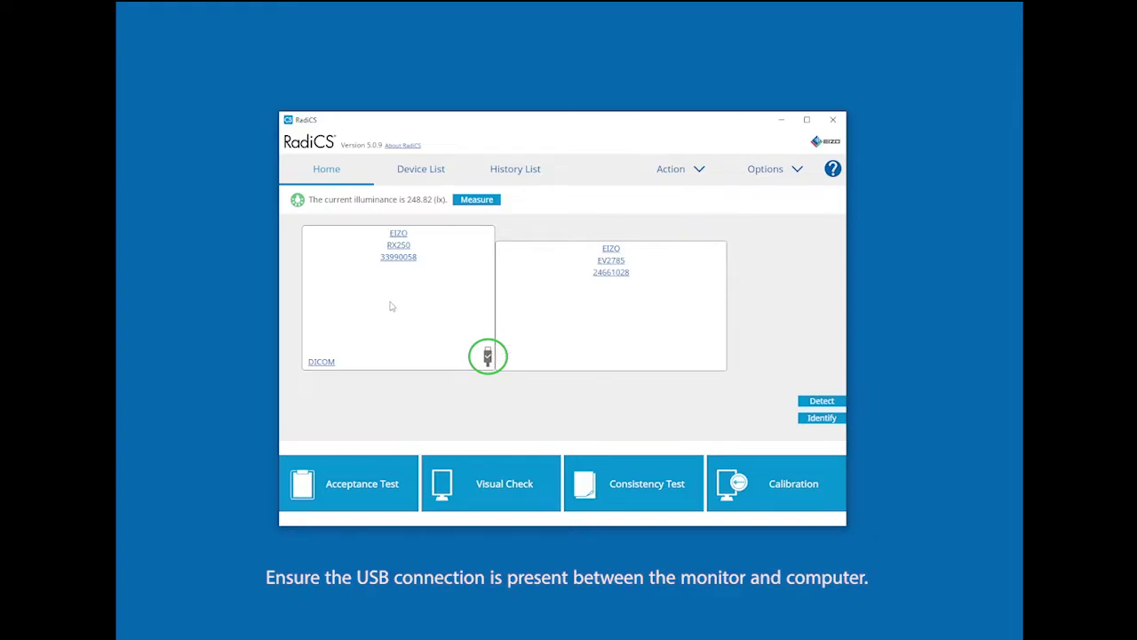
# Step: Confirm AAPM Primary as the RX250 DICOM QC guideline in Device List, then go Home
pyautogui.click(416, 174)
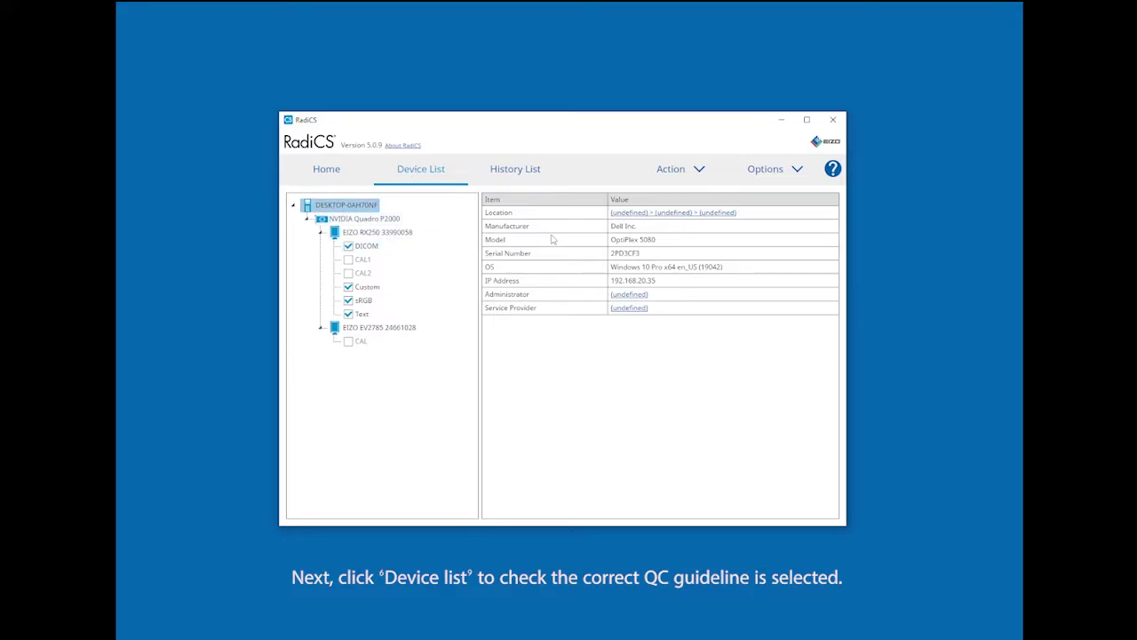
pyautogui.click(365, 245)
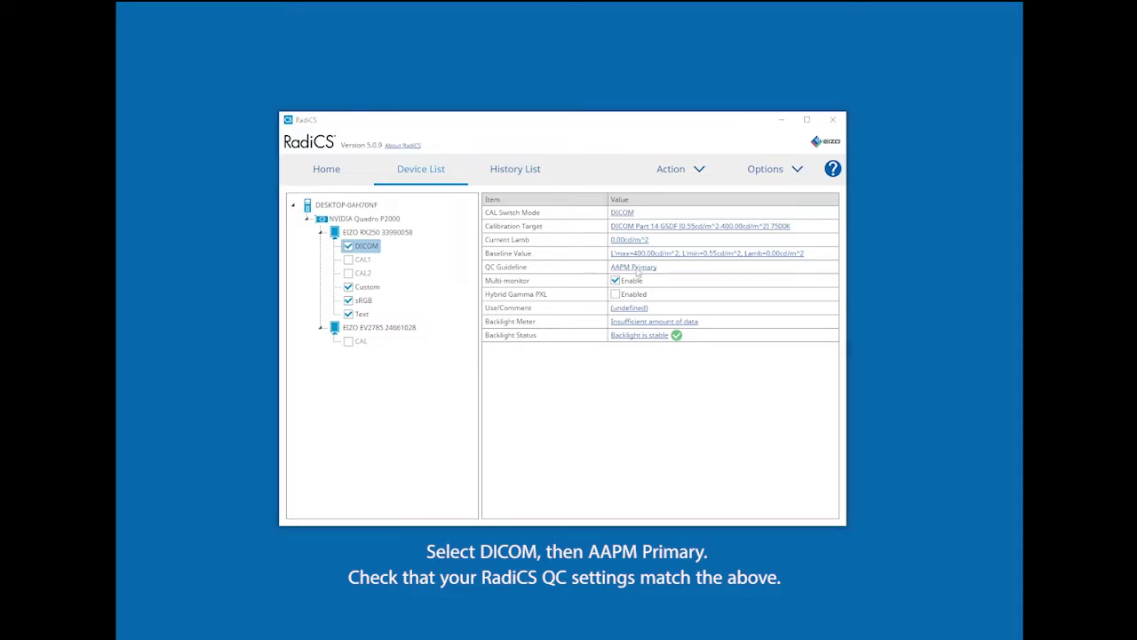
pyautogui.click(636, 268)
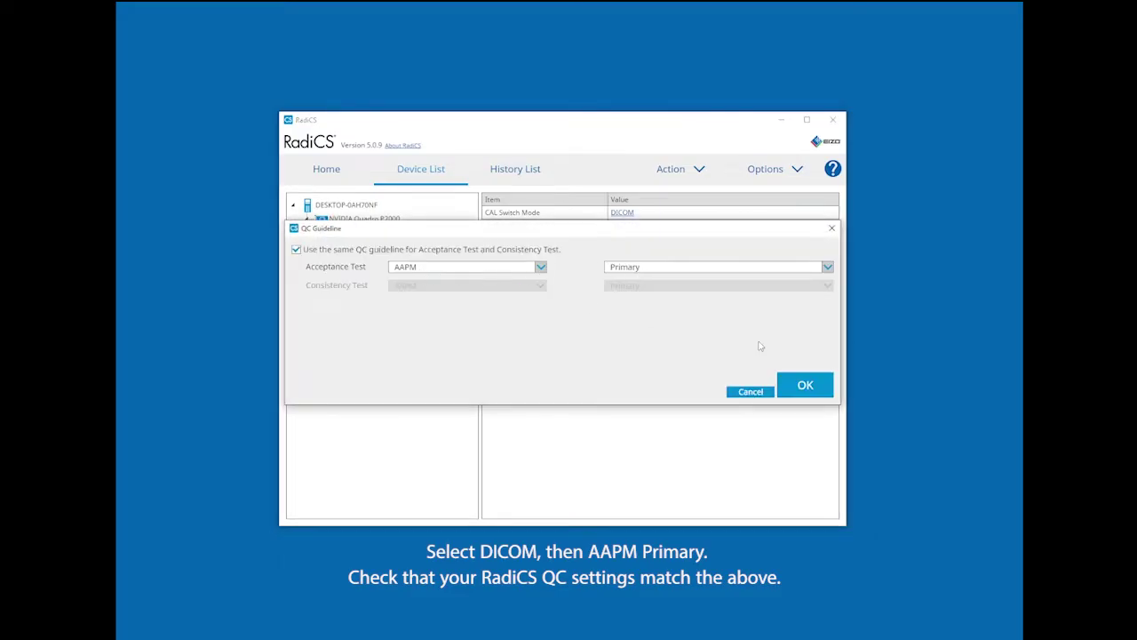
pyautogui.click(807, 386)
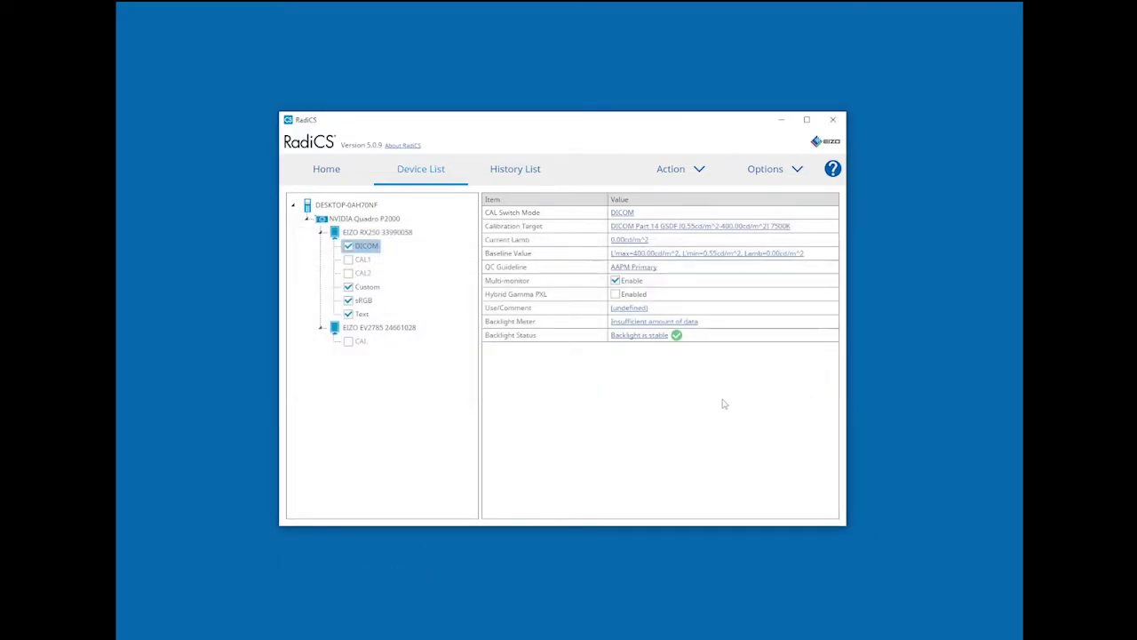
pyautogui.click(327, 170)
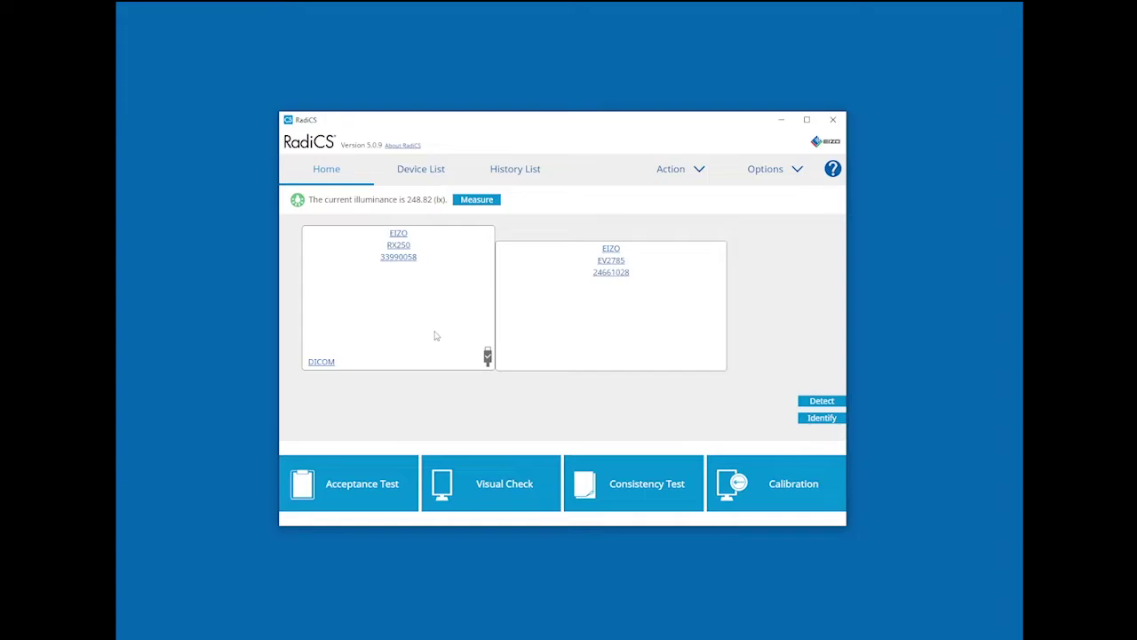
# Step: Calibrate the RX250 in DICOM mode, passing with a 1.74% maximum error rate
pyautogui.click(785, 489)
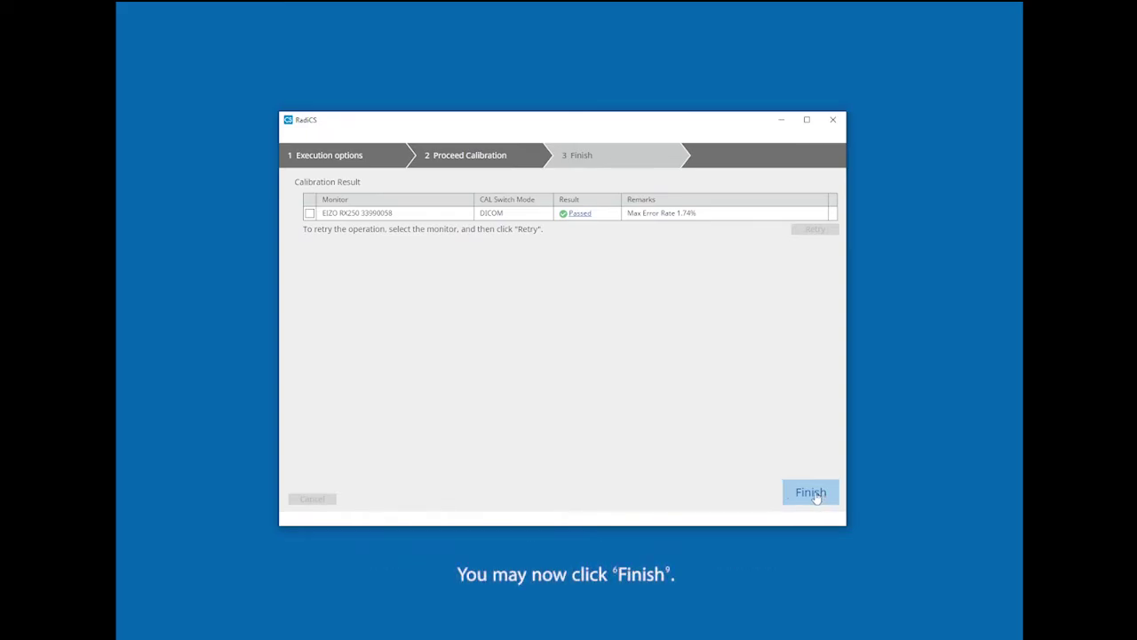
# Step: Finish the calibration and open its Passed entry in the History List
pyautogui.click(810, 493)
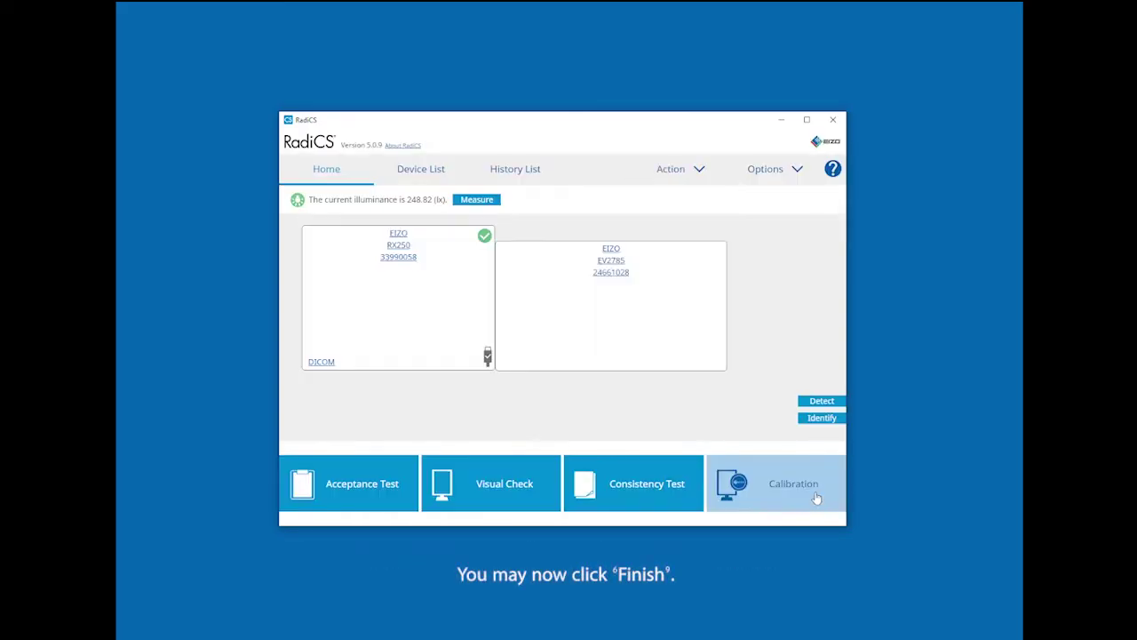
pyautogui.click(509, 175)
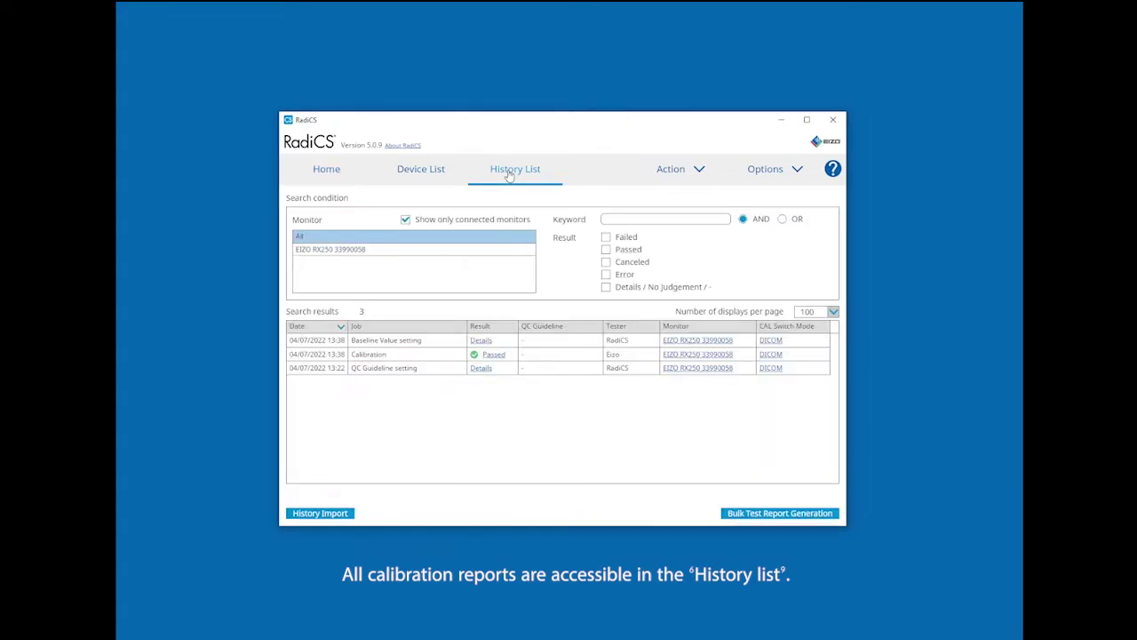
pyautogui.click(367, 355)
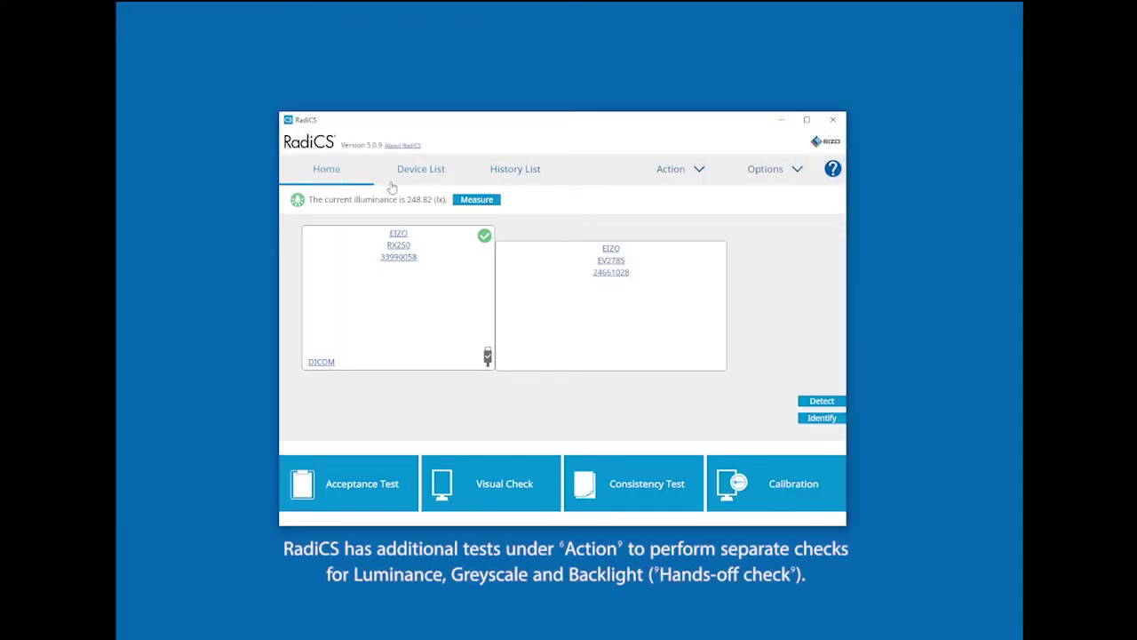
# Step: Start a TG18-QC visual check on the RX250 and answer Yes to all five check points
pyautogui.click(701, 176)
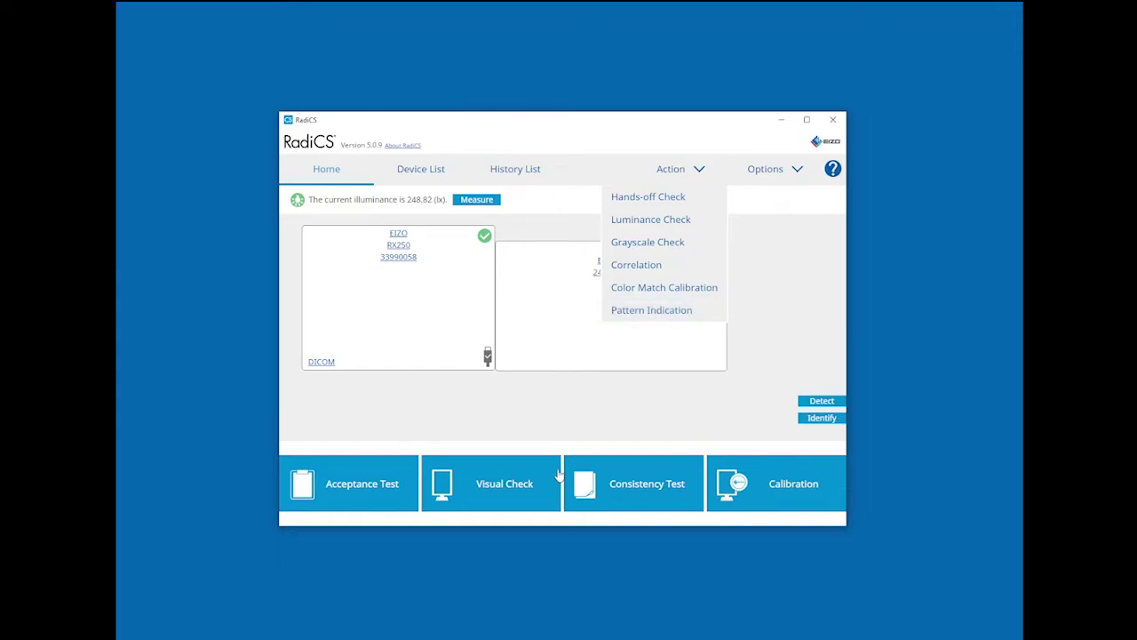
pyautogui.click(496, 423)
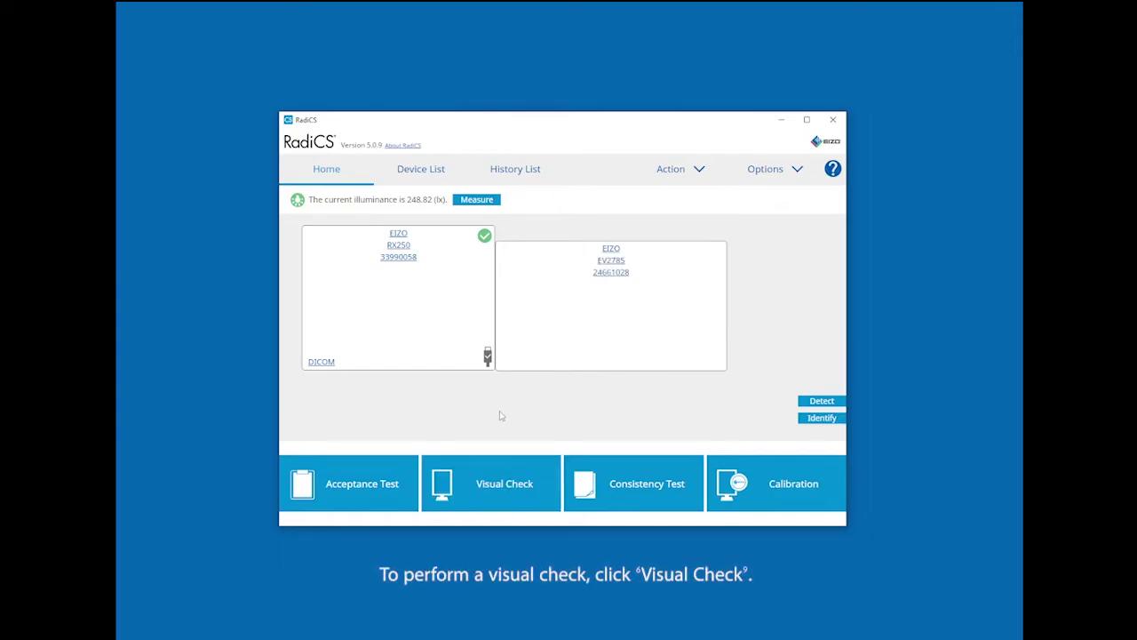
pyautogui.click(493, 490)
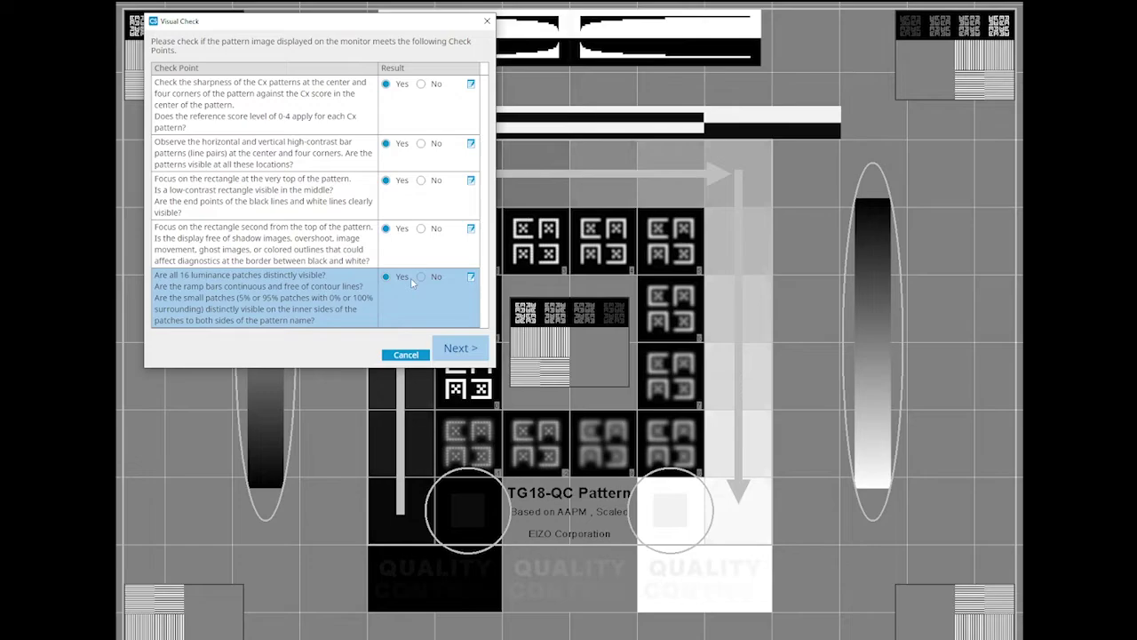
pyautogui.moveTo(331, 200)
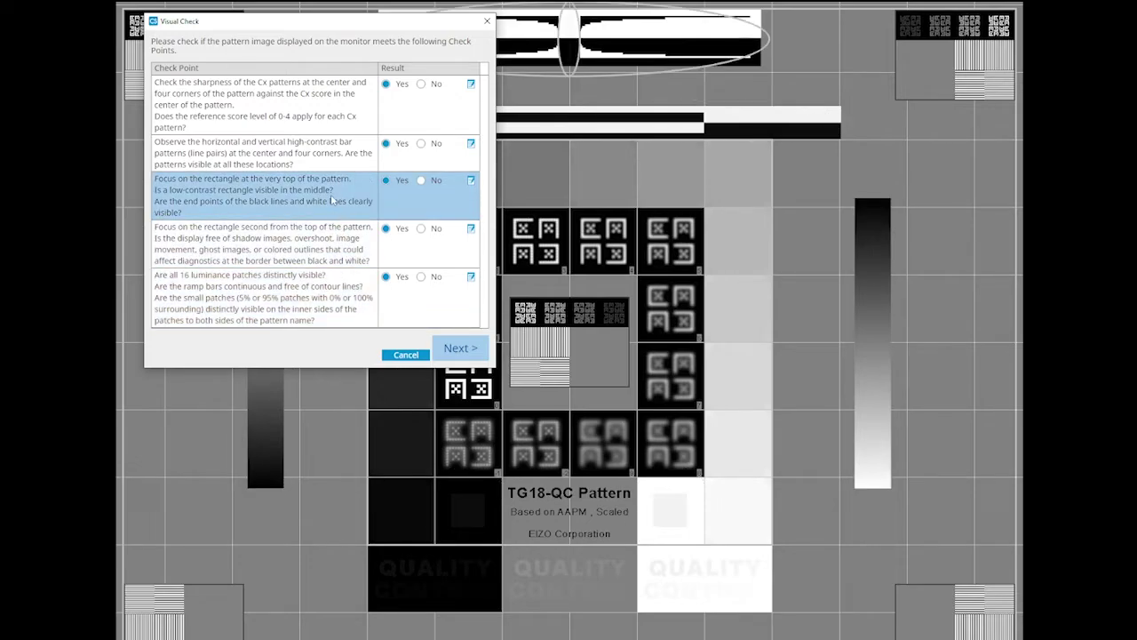
pyautogui.moveTo(328, 164)
pyautogui.moveTo(326, 125)
pyautogui.moveTo(323, 277)
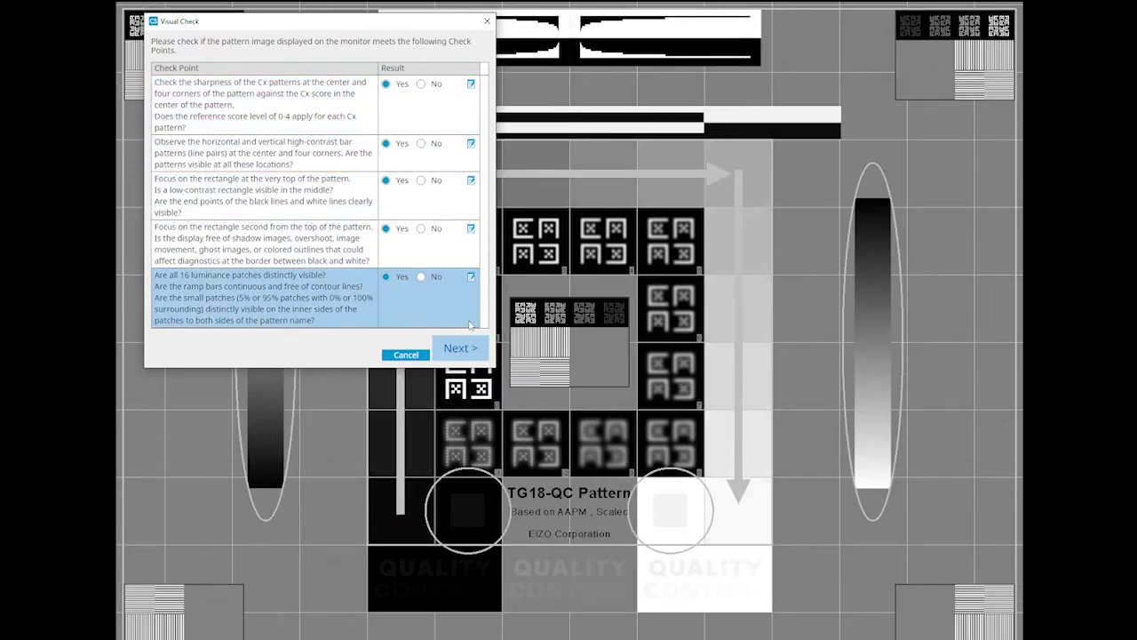
# Step: Submit the visual check answers and close the Passed result
pyautogui.click(459, 348)
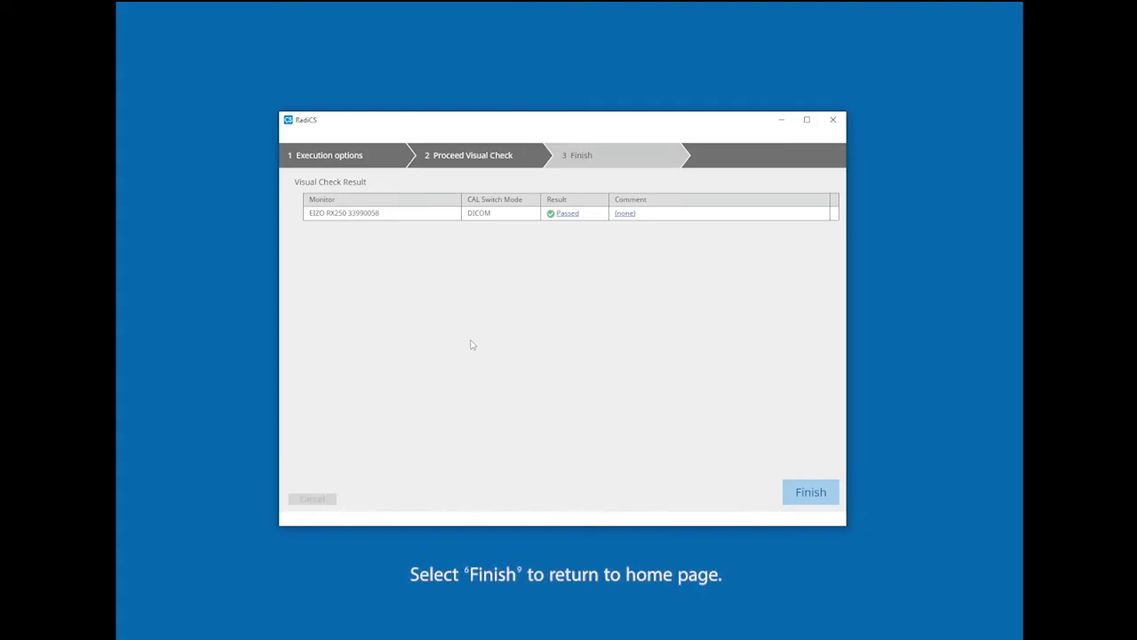
pyautogui.click(819, 502)
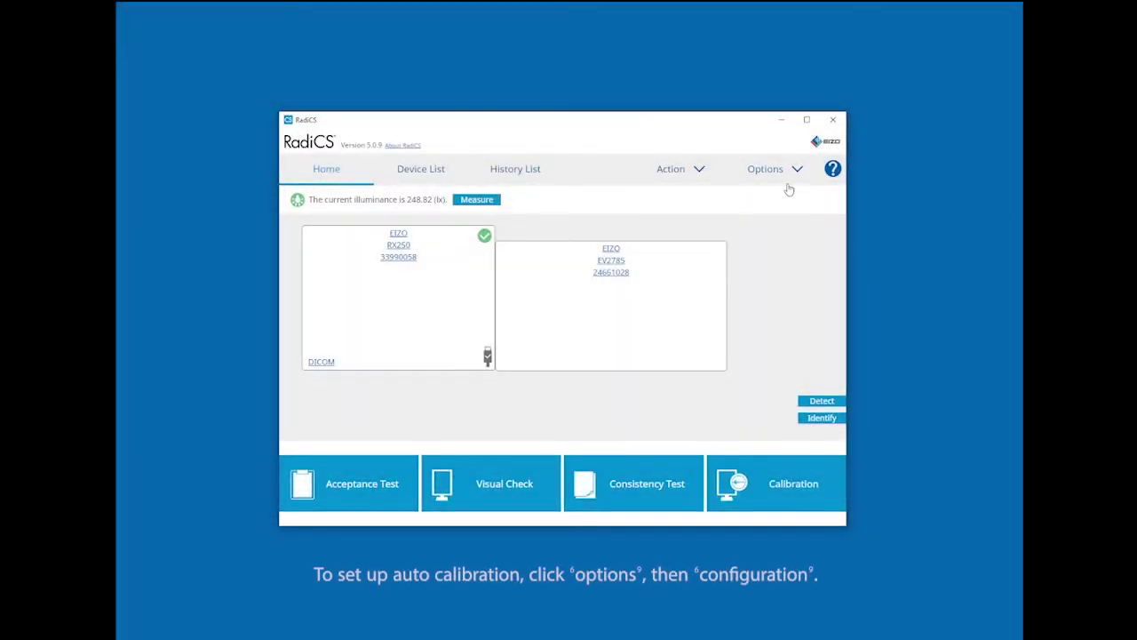
# Step: Enable the schedule function in Configuration's Schedule settings
pyautogui.click(797, 173)
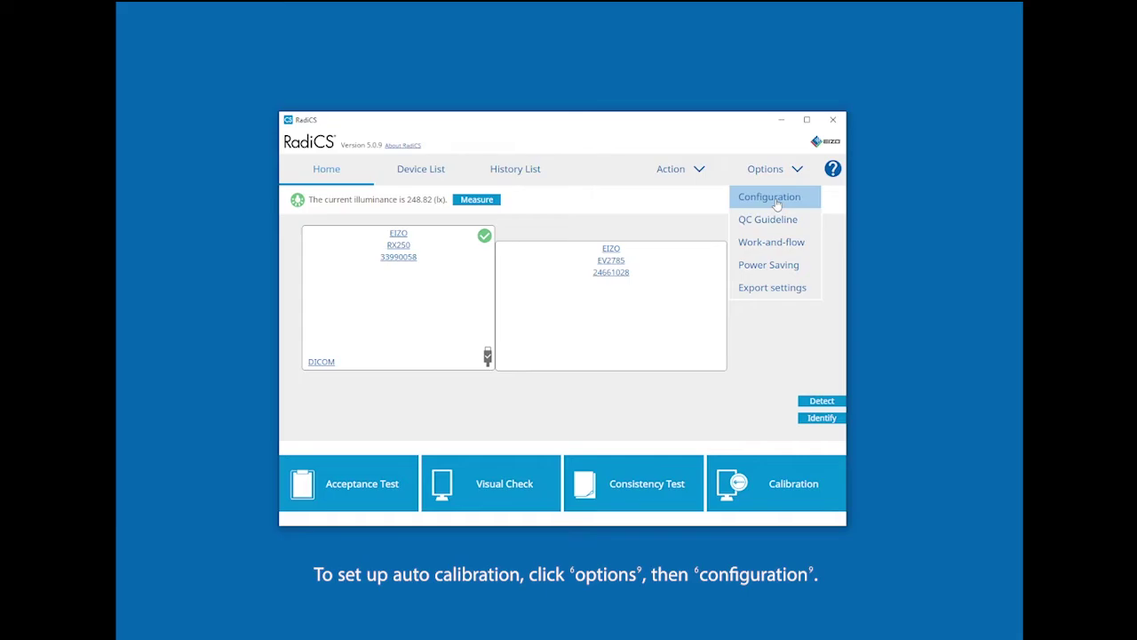
pyautogui.click(769, 197)
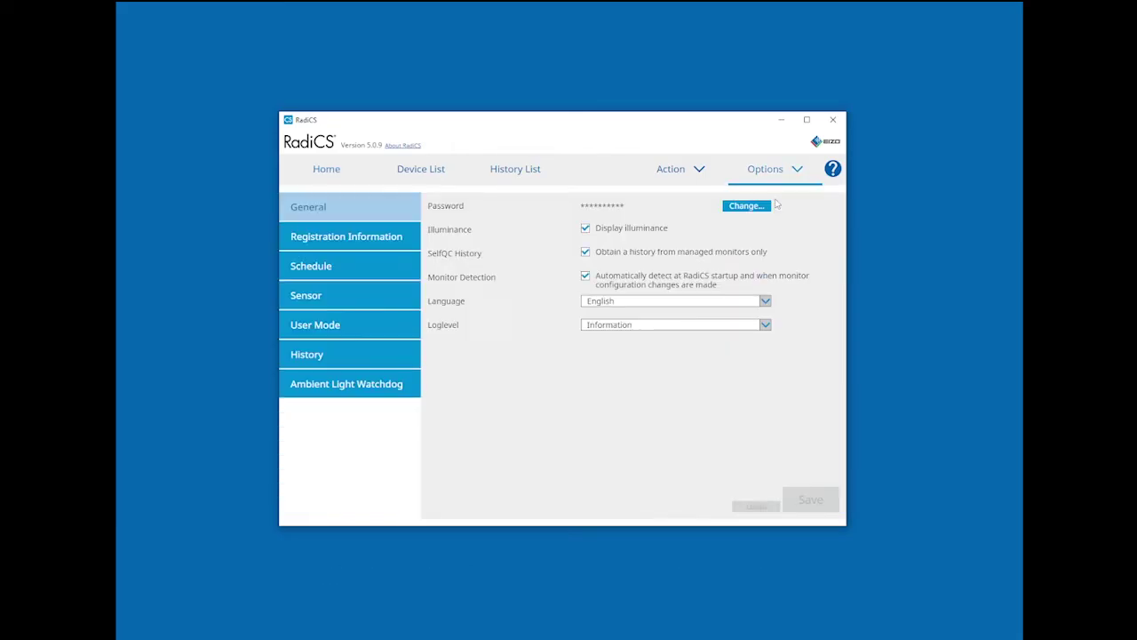
pyautogui.click(308, 267)
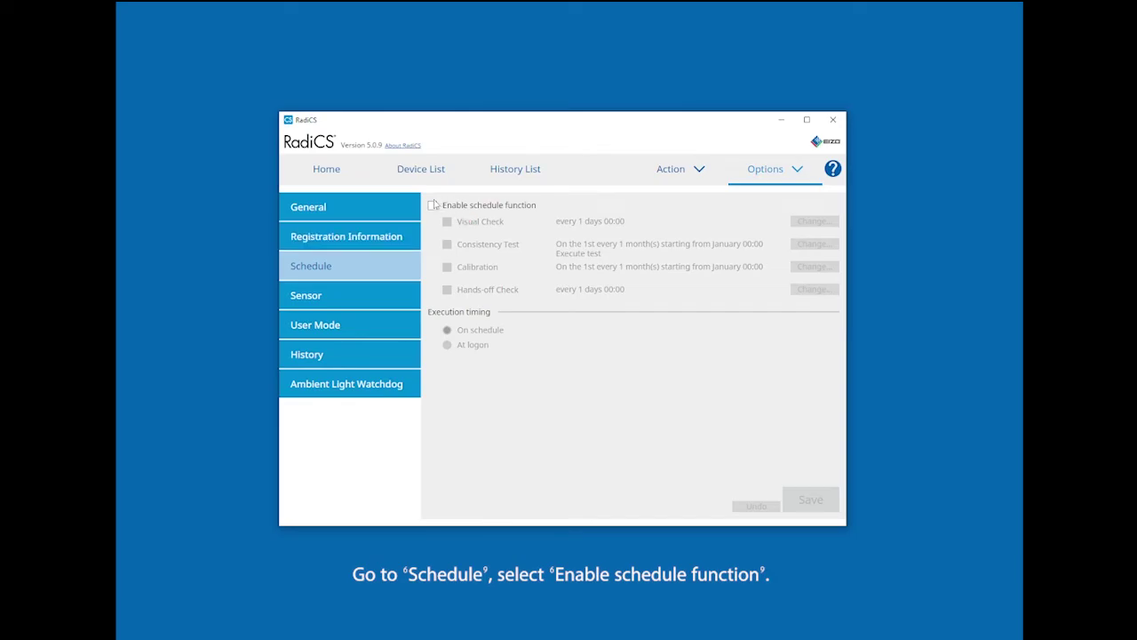
pyautogui.click(432, 207)
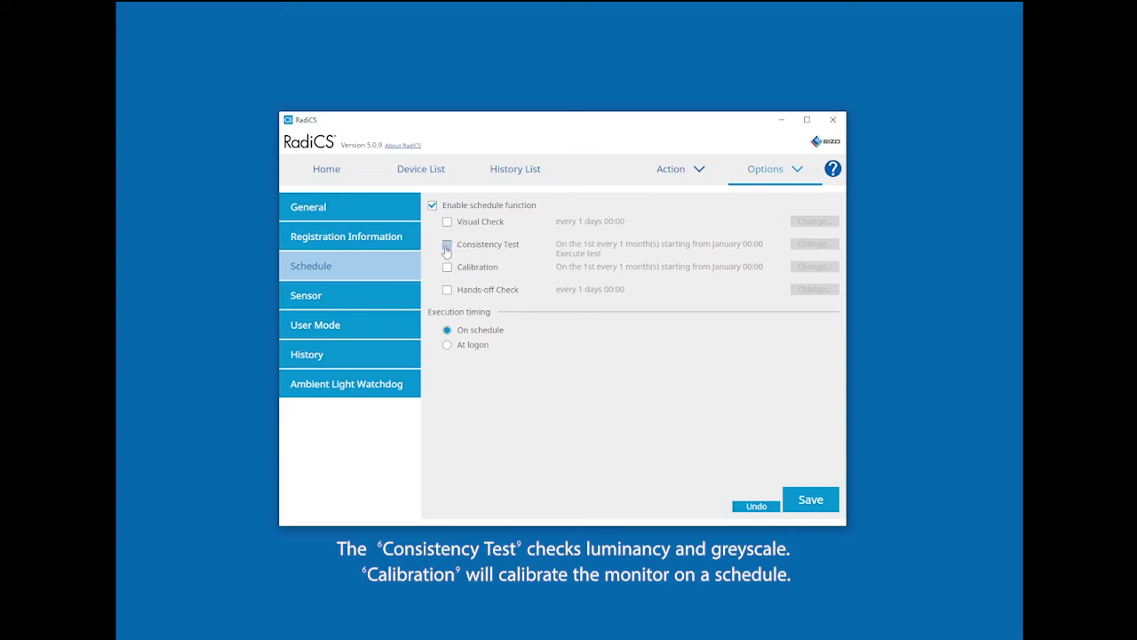
# Step: Schedule calibration for the 1st of every month at 00:00 and save
pyautogui.click(447, 245)
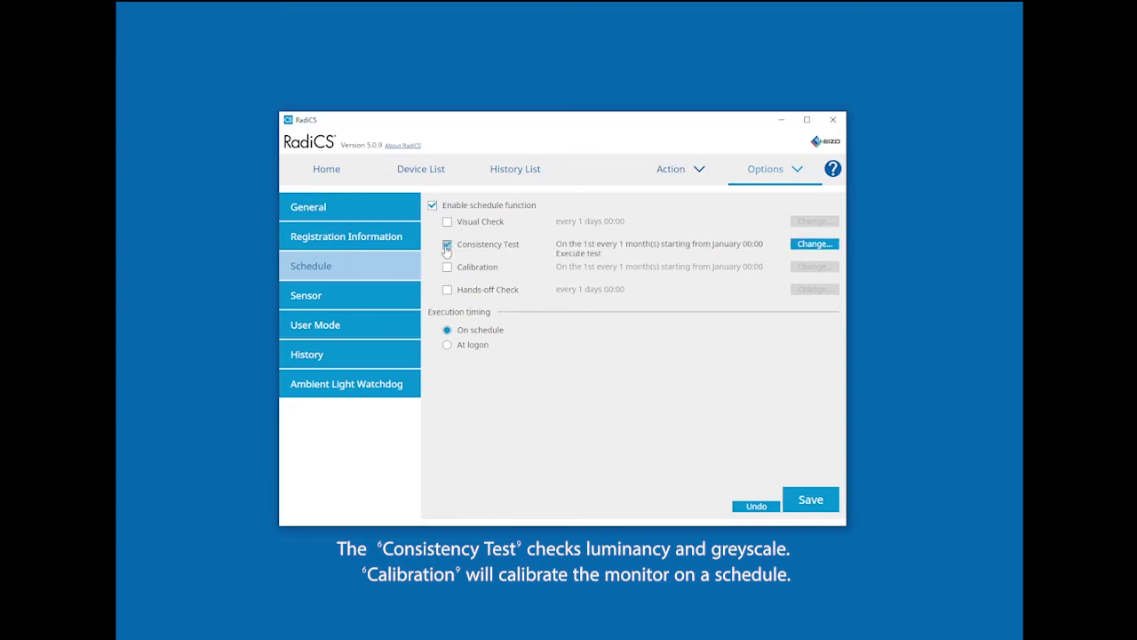
pyautogui.click(447, 244)
pyautogui.click(447, 266)
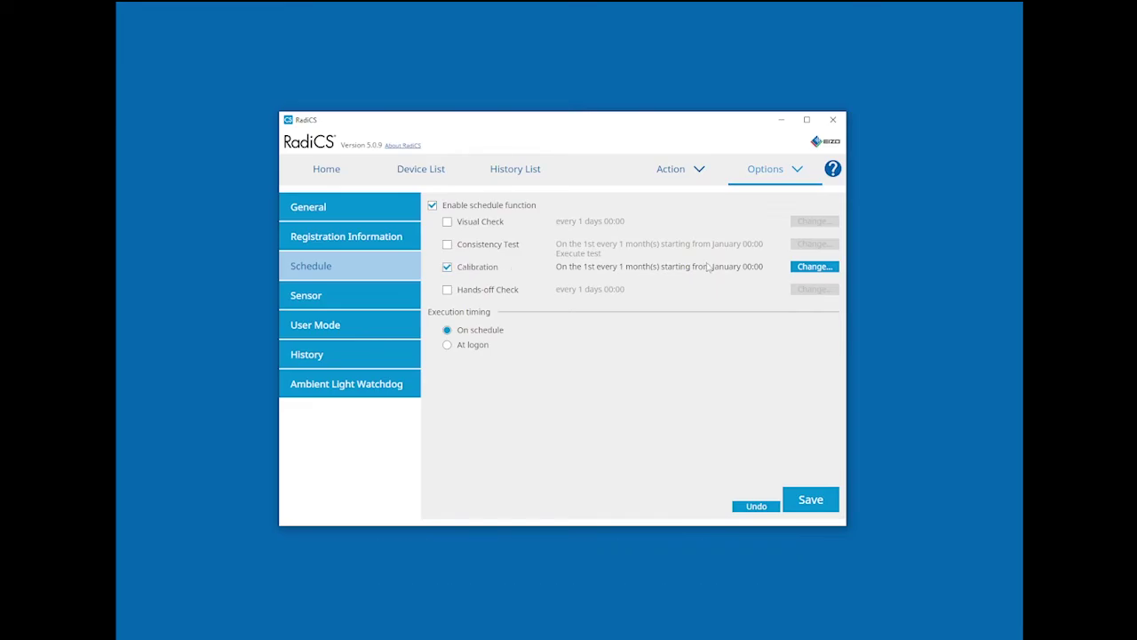
pyautogui.click(826, 270)
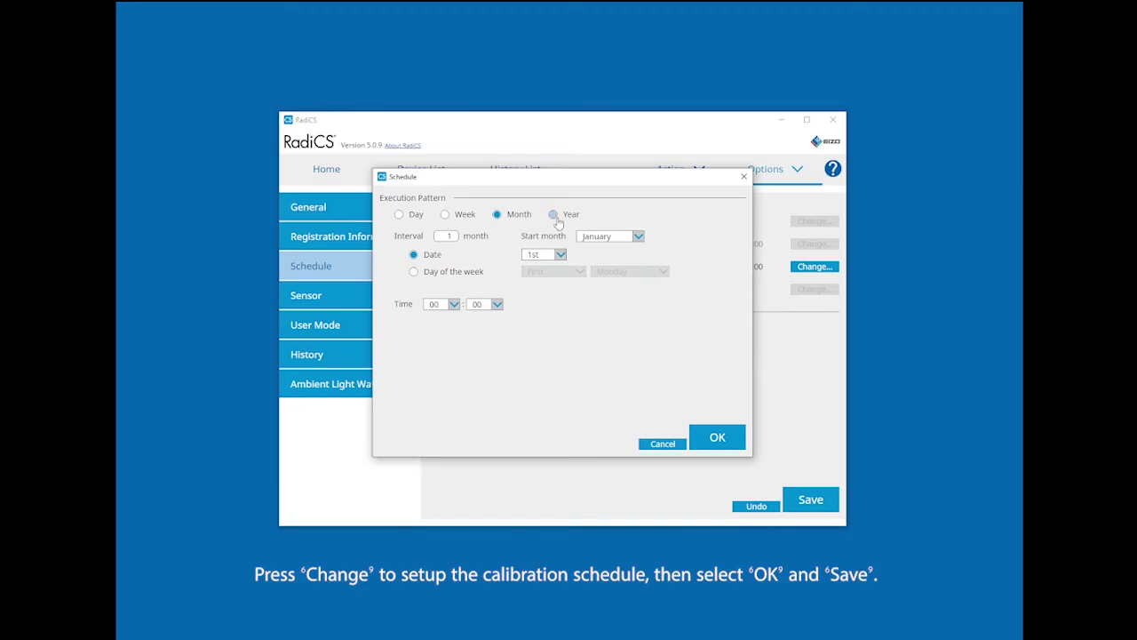
pyautogui.click(717, 429)
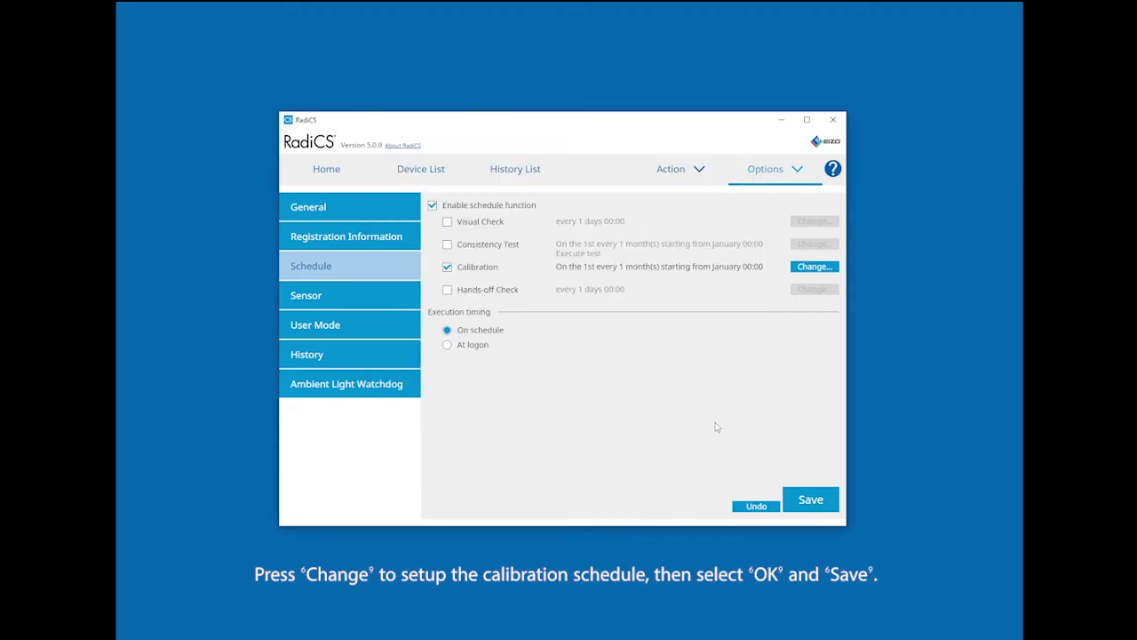
pyautogui.click(811, 501)
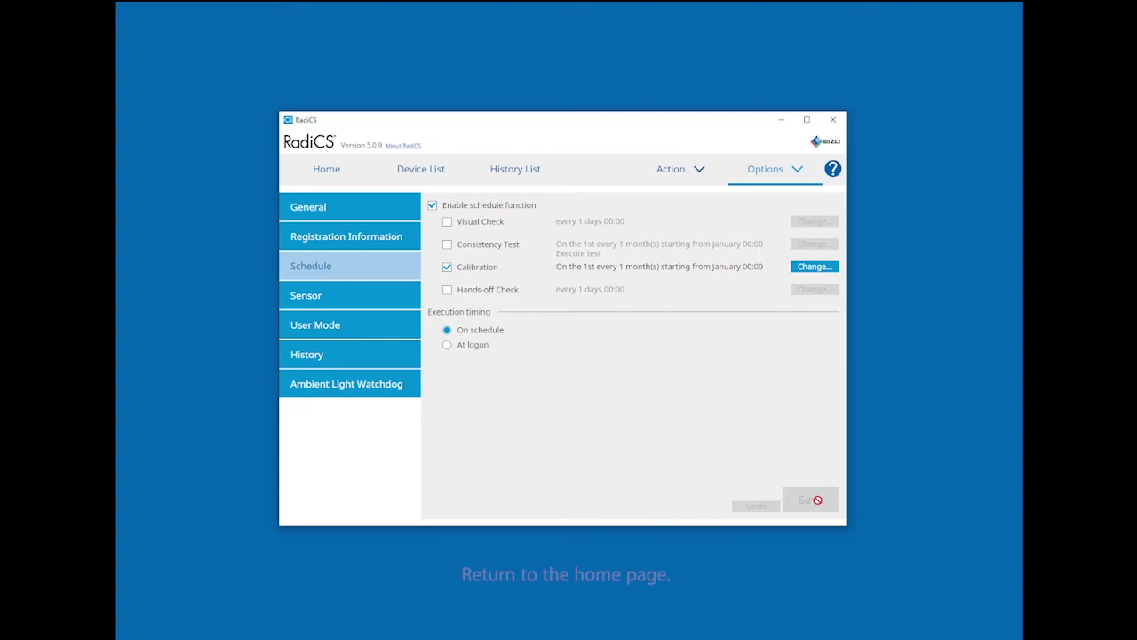
pyautogui.click(325, 171)
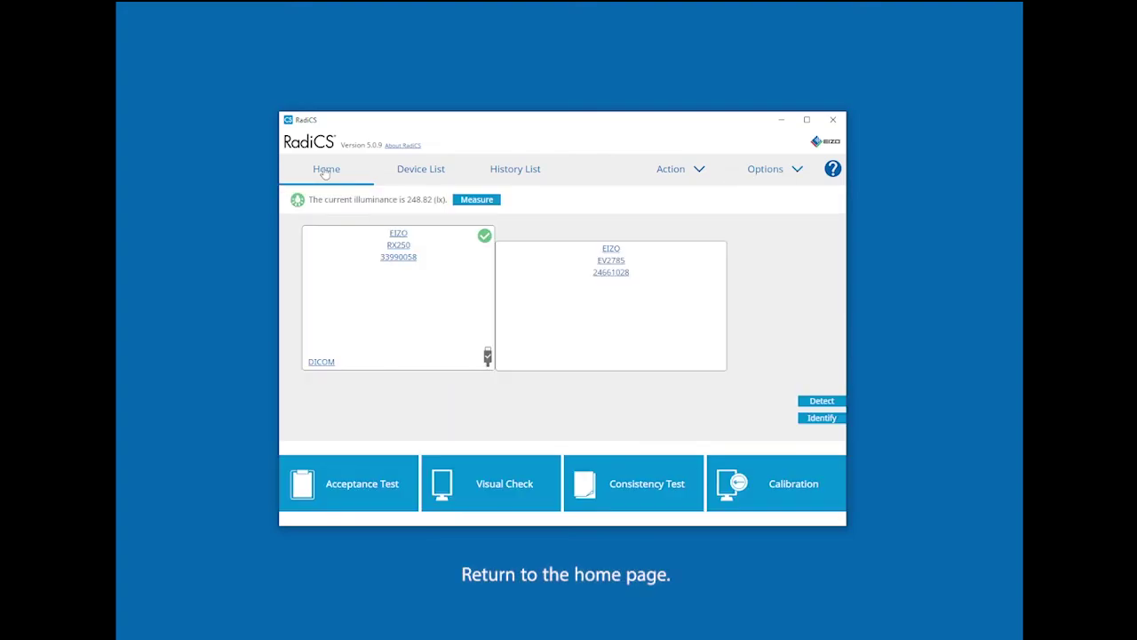